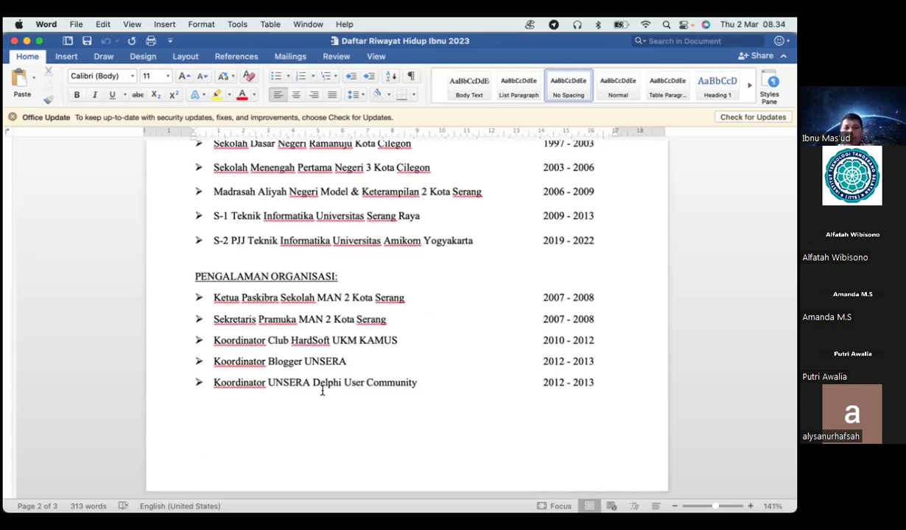
Review the organisational experience (PENGALAMAN ORGANISASI) and work experience (PENGALAMAN KERJA) sections of the CV.
{"action": "scroll", "coordinate": [321, 391], "scroll_direction": "down", "scroll_amount": 1}
{"action": "scroll", "coordinate": [321, 390], "scroll_direction": "down", "scroll_amount": 1}
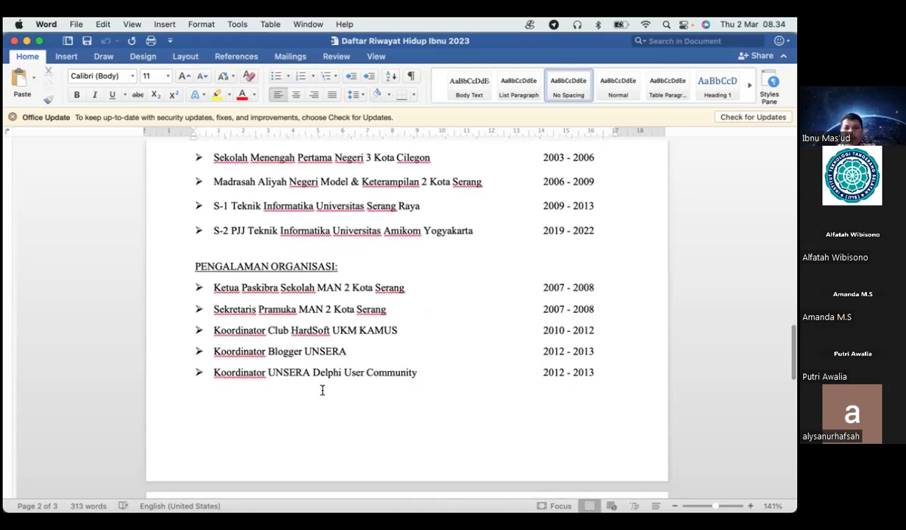
{"action": "scroll", "coordinate": [322, 390], "scroll_direction": "down", "scroll_amount": 10}
{"action": "scroll", "coordinate": [322, 390], "scroll_direction": "down", "scroll_amount": 2}
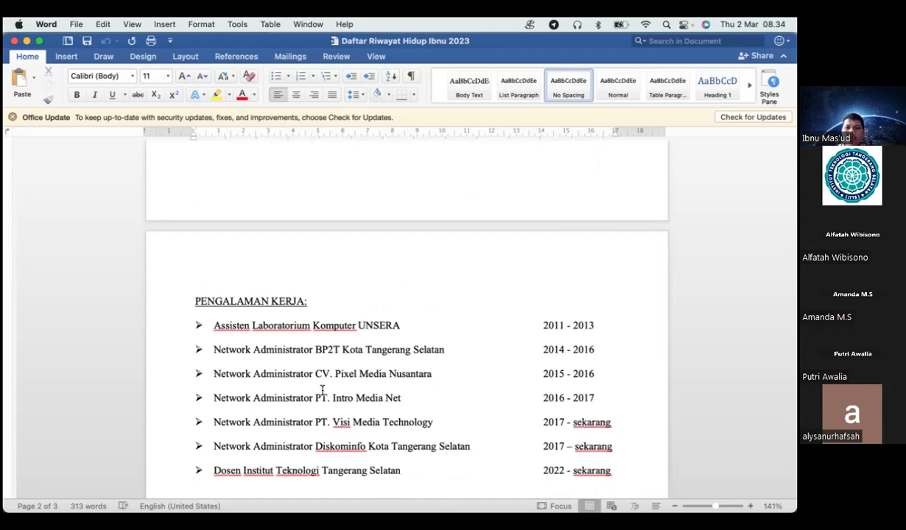
{"action": "scroll", "coordinate": [322, 390], "scroll_direction": "down", "scroll_amount": 2}
{"action": "scroll", "coordinate": [322, 391], "scroll_direction": "down", "scroll_amount": 1}
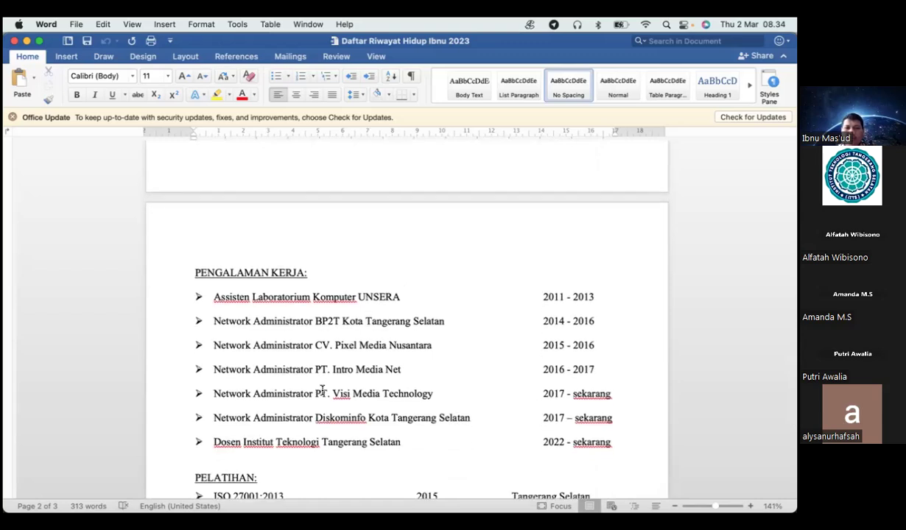
{"action": "scroll", "coordinate": [321, 390], "scroll_direction": "down", "scroll_amount": 2}
{"action": "scroll", "coordinate": [322, 390], "scroll_direction": "down", "scroll_amount": 1}
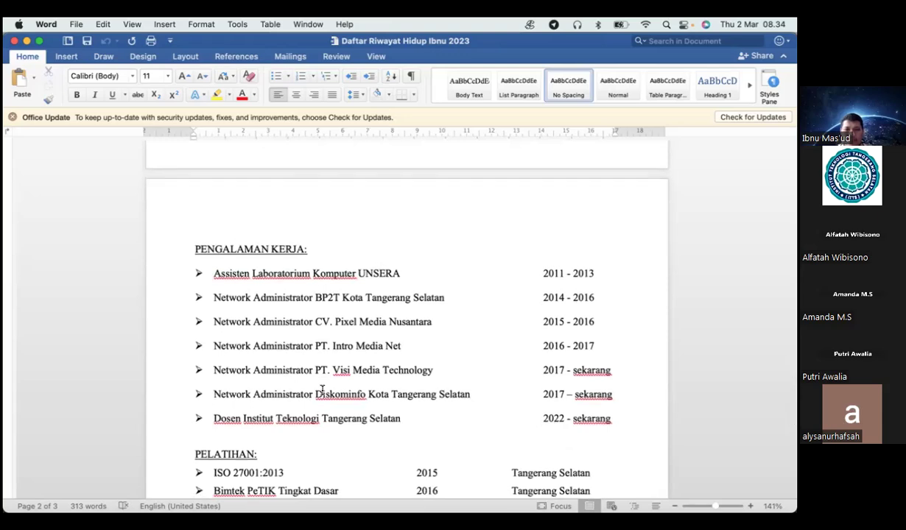
{"action": "scroll", "coordinate": [322, 390], "scroll_direction": "down", "scroll_amount": 1}
{"action": "scroll", "coordinate": [318, 338], "scroll_direction": "down", "scroll_amount": 1}
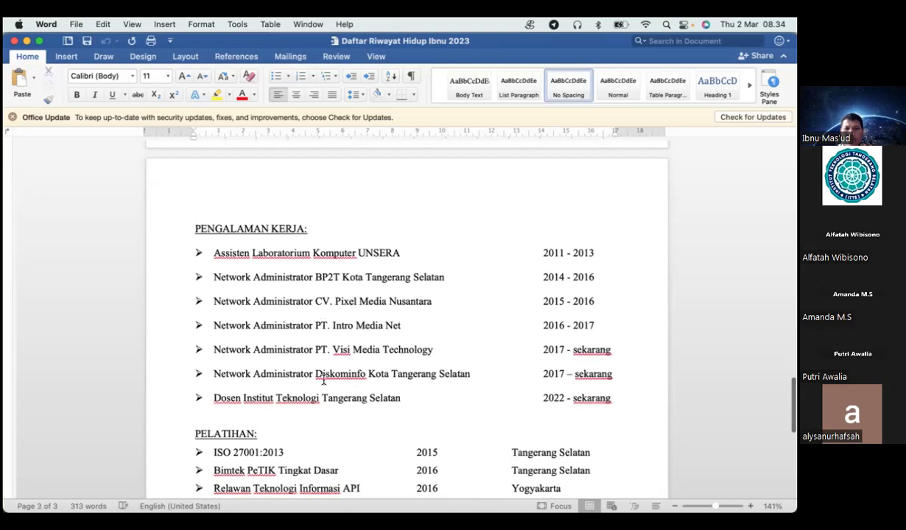
{"action": "scroll", "coordinate": [323, 381], "scroll_direction": "down", "scroll_amount": 1}
{"action": "scroll", "coordinate": [323, 380], "scroll_direction": "down", "scroll_amount": 1}
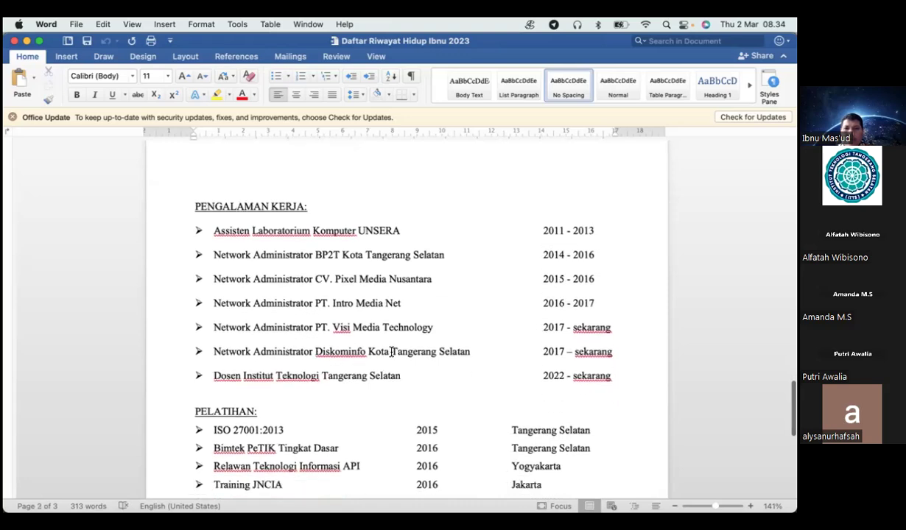
Read through the training (PELATIHAN) and certificate (SERTIFIKAT) sections on page 3 of the CV.
{"action": "scroll", "coordinate": [393, 352], "scroll_direction": "down", "scroll_amount": 2}
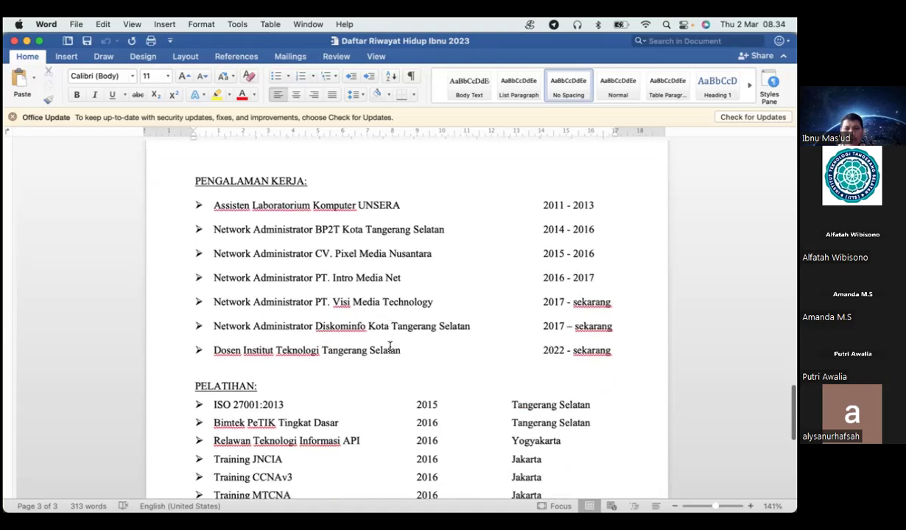
{"action": "scroll", "coordinate": [390, 348], "scroll_direction": "down", "scroll_amount": 2}
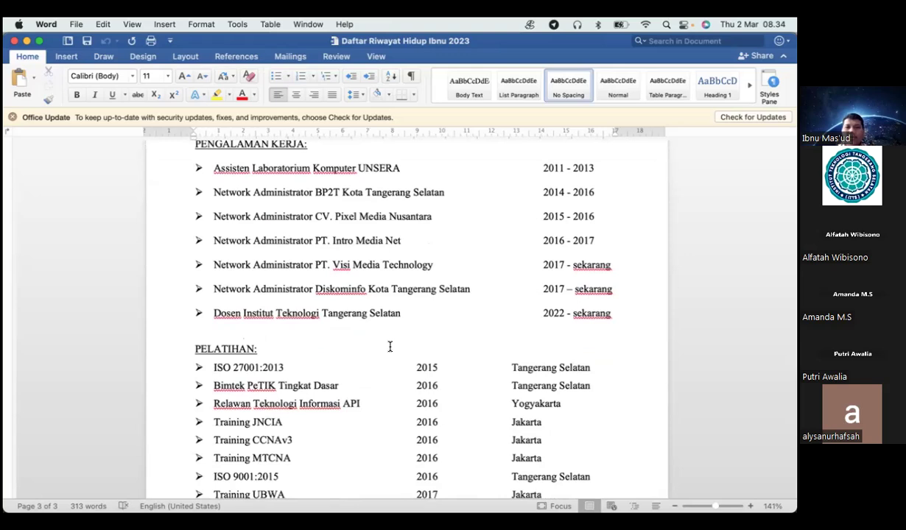
{"action": "scroll", "coordinate": [390, 347], "scroll_direction": "down", "scroll_amount": 2}
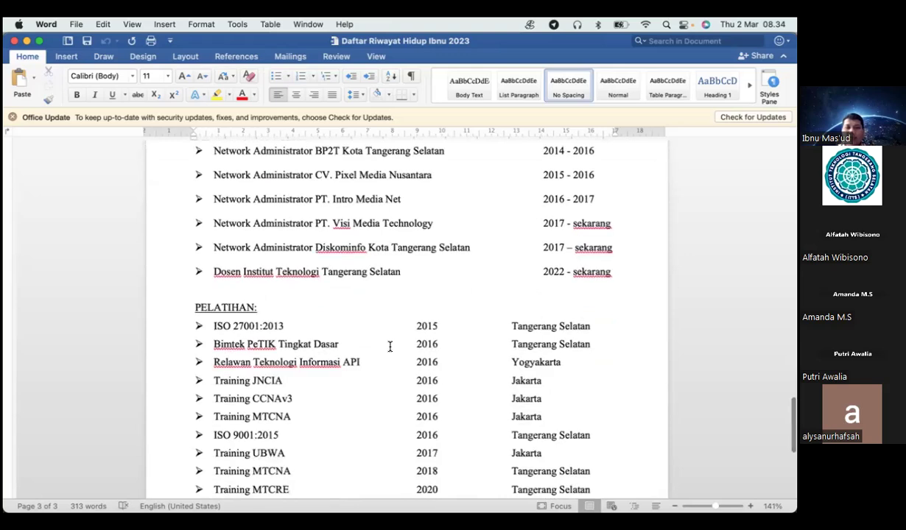
{"action": "scroll", "coordinate": [391, 347], "scroll_direction": "down", "scroll_amount": 2}
{"action": "scroll", "coordinate": [390, 347], "scroll_direction": "down", "scroll_amount": 1}
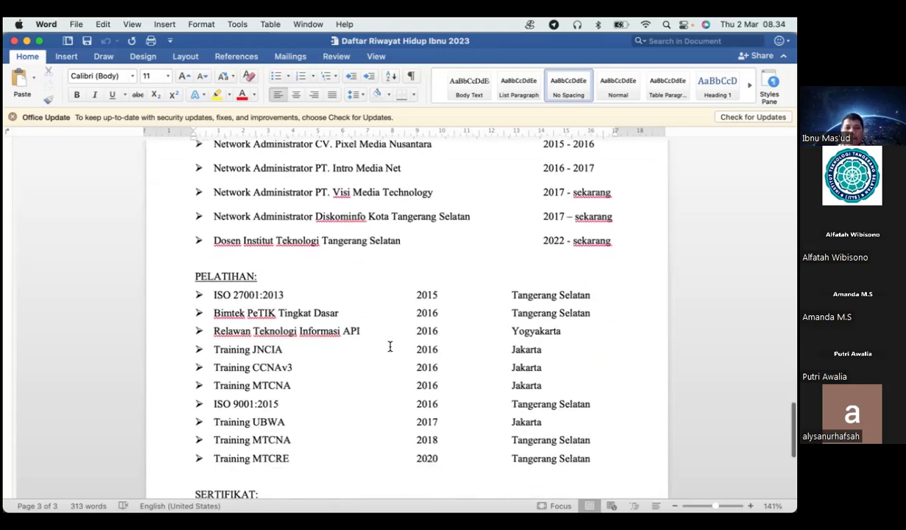
{"action": "scroll", "coordinate": [390, 347], "scroll_direction": "down", "scroll_amount": 1}
{"action": "scroll", "coordinate": [390, 347], "scroll_direction": "down", "scroll_amount": 3}
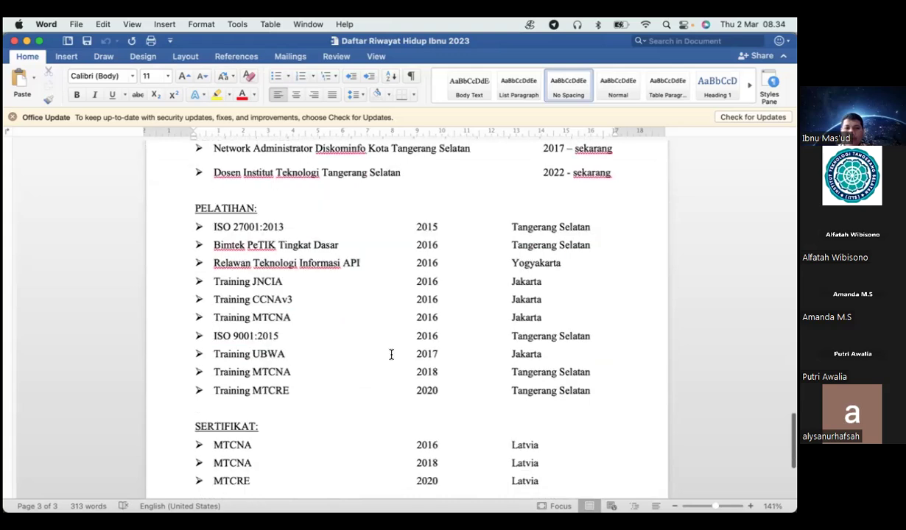
{"action": "scroll", "coordinate": [390, 354], "scroll_direction": "down", "scroll_amount": 1}
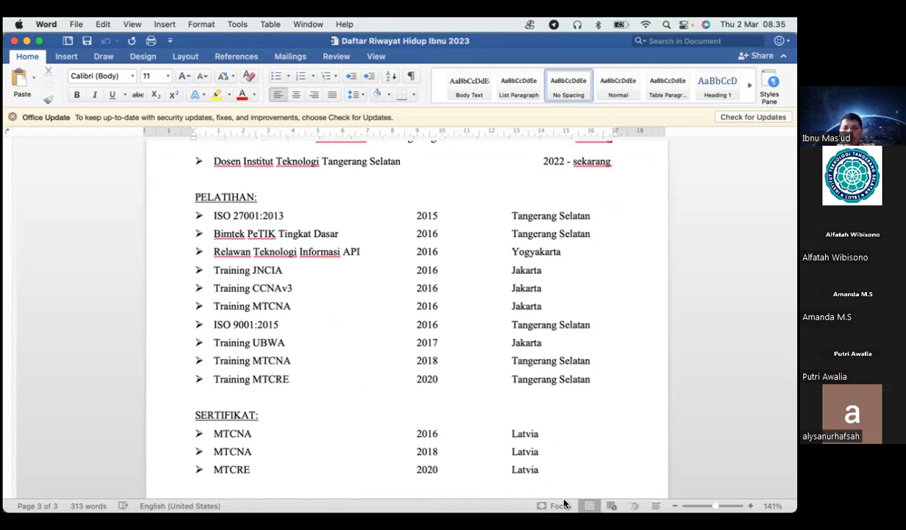
Switch to the Infrastruktur TI attendance workbook in Excel and bring up the REGULER class list on Daftar Presensi SI.
{"action": "mouse_move", "coordinate": [510, 482]}
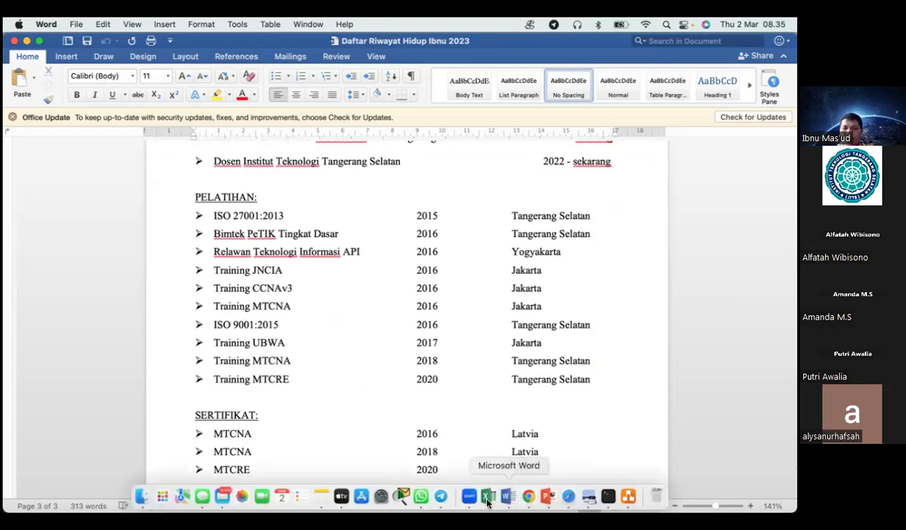
{"action": "mouse_move", "coordinate": [491, 503]}
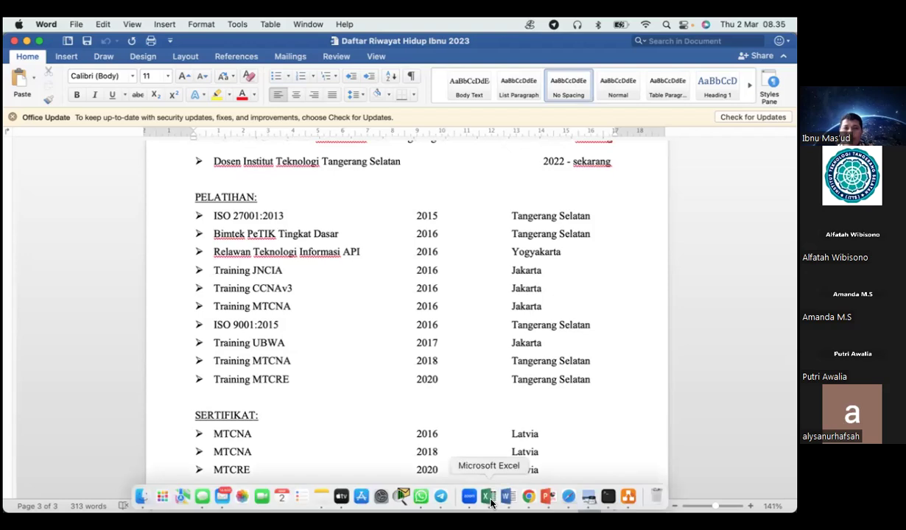
{"action": "left_click", "coordinate": [488, 502]}
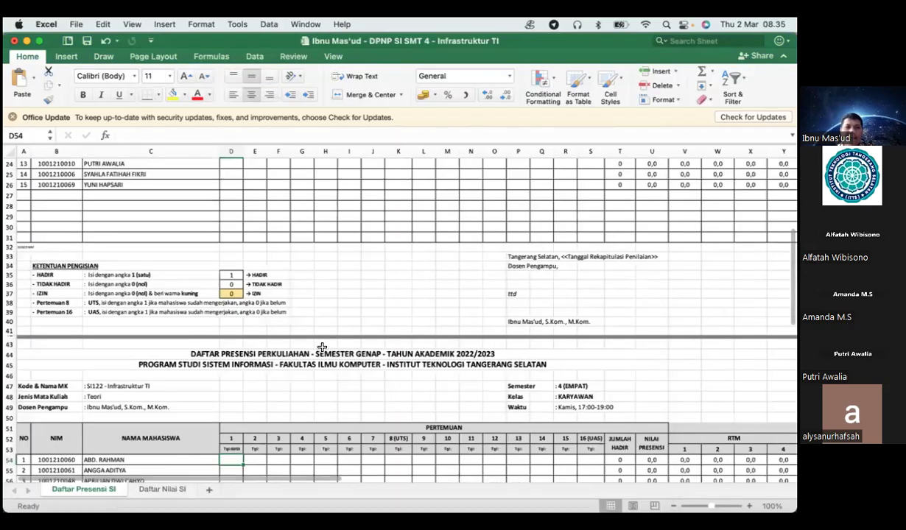
{"action": "scroll", "coordinate": [322, 347], "scroll_direction": "up", "scroll_amount": 8}
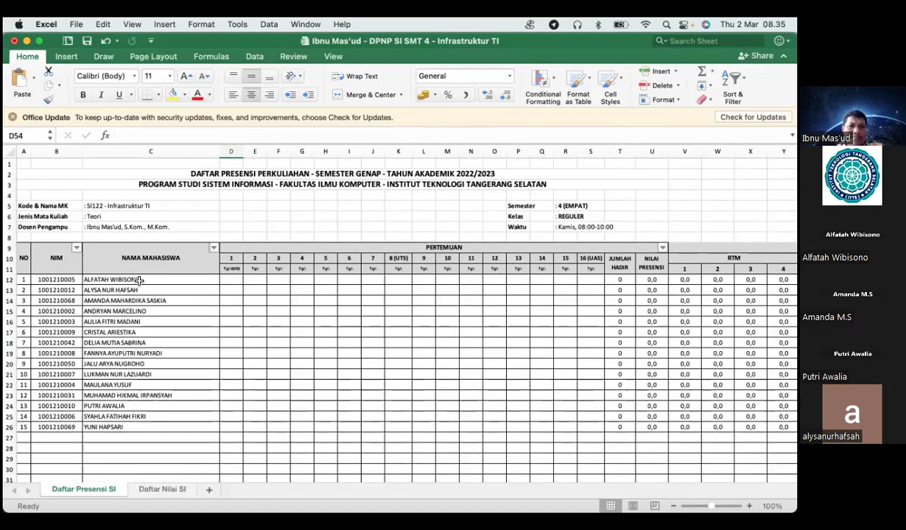
Mark the first student of the REGULER class as present at meeting 1 by entering 1 in D12.
{"action": "left_click", "coordinate": [215, 279]}
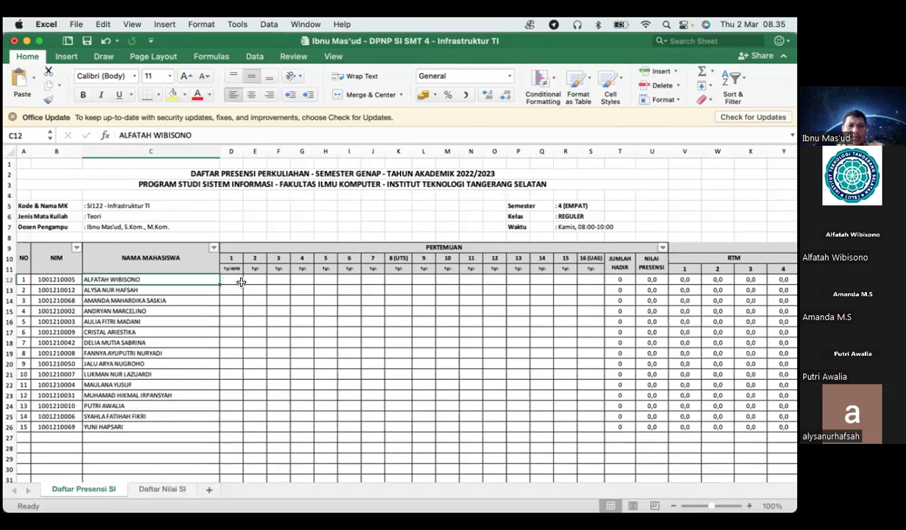
{"action": "key", "text": "XF86AudioRaiseVolume"}
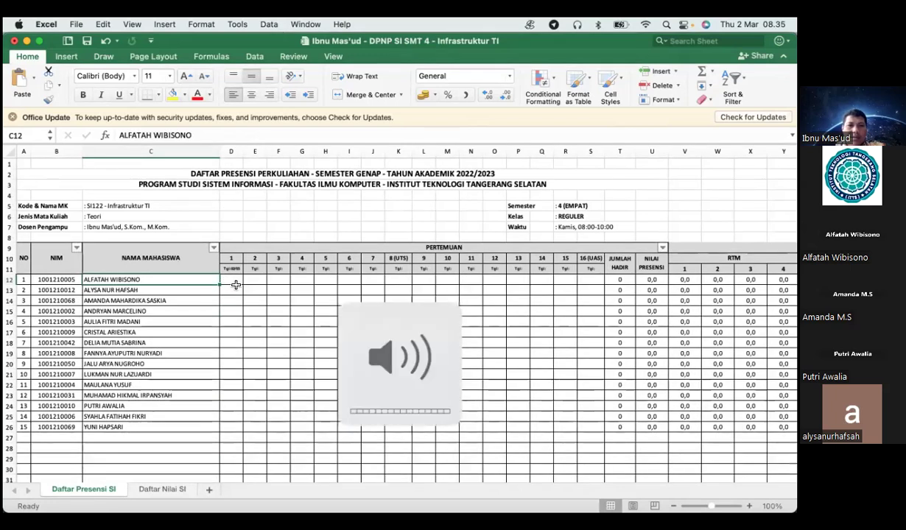
{"action": "left_click", "coordinate": [234, 283]}
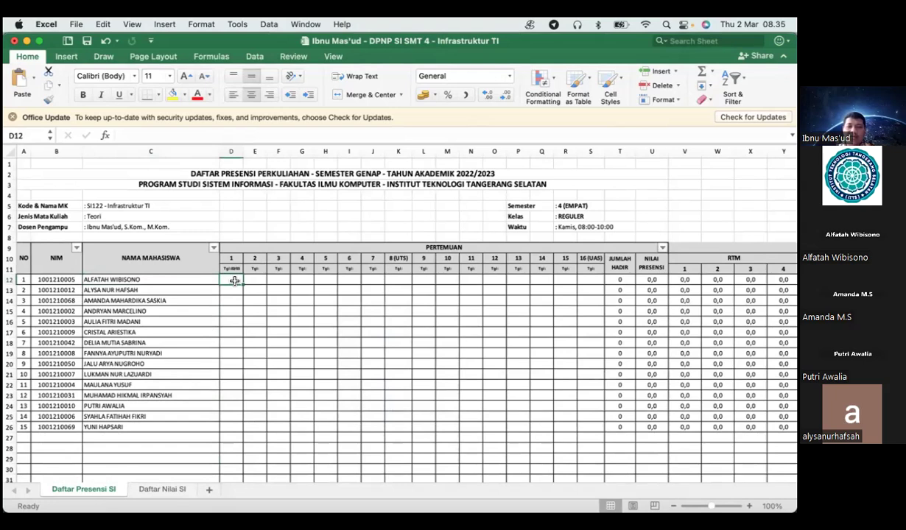
{"action": "type", "text": "1"}
{"action": "key", "text": "Return"}
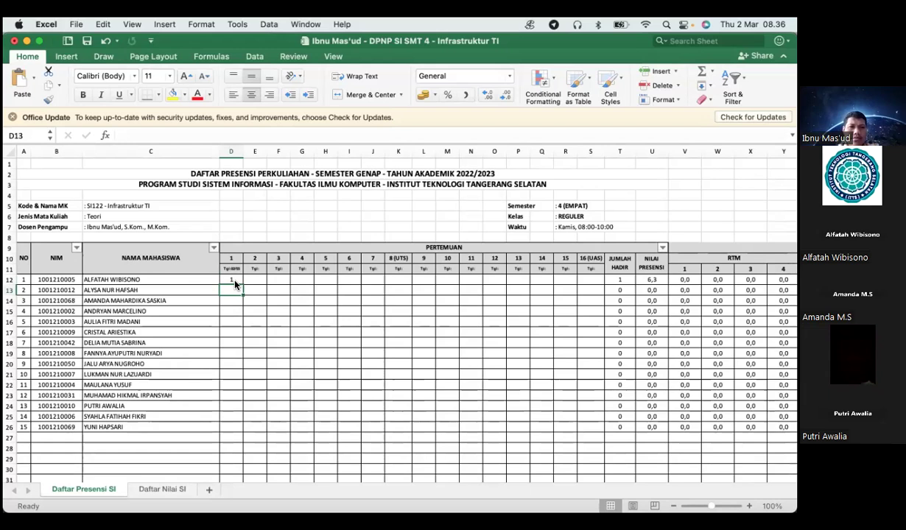
Record students 2 to 4 as present at meeting 1, entering 1 in each of cells D13 to D15.
{"action": "left_click", "coordinate": [234, 282]}
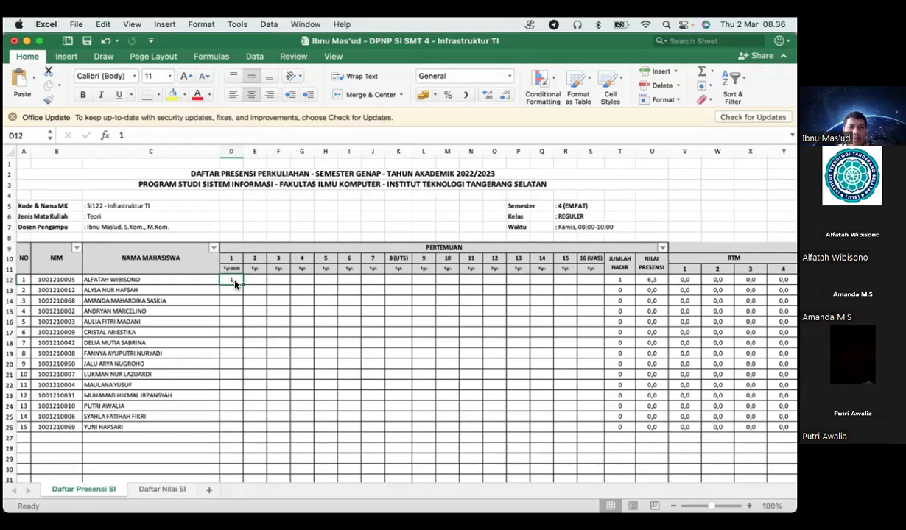
{"action": "key", "text": "Down"}
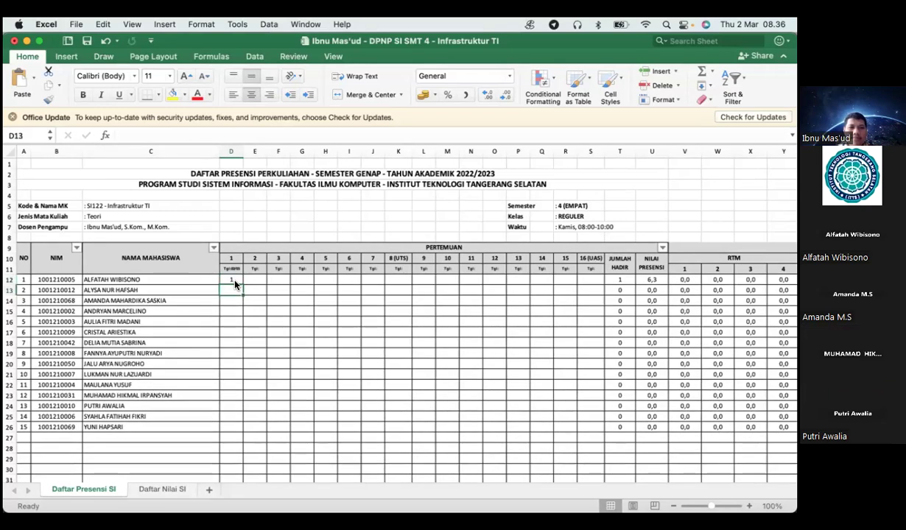
{"action": "type", "text": "1"}
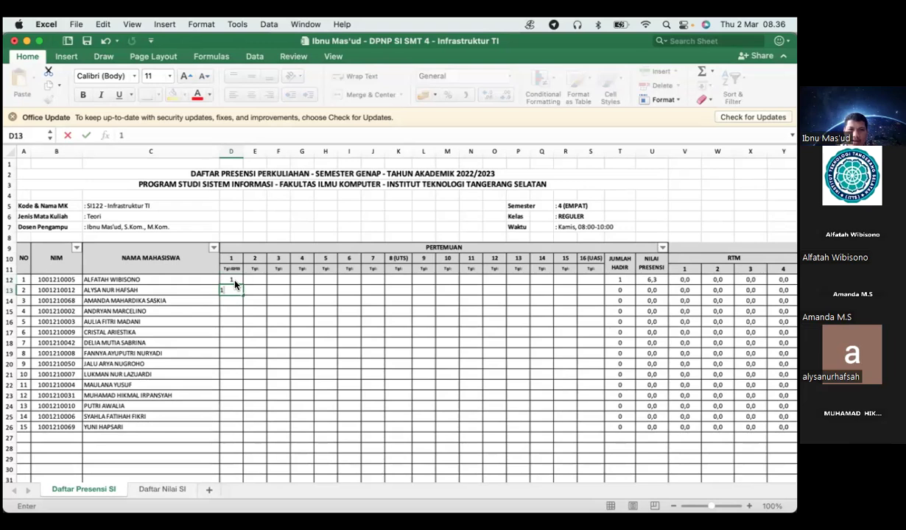
{"action": "key", "text": "Return"}
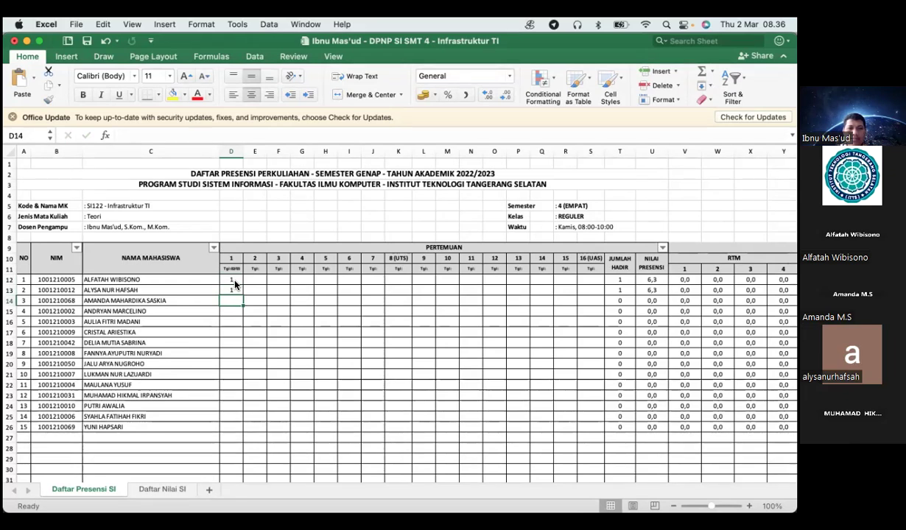
{"action": "type", "text": "1"}
{"action": "key", "text": "Return"}
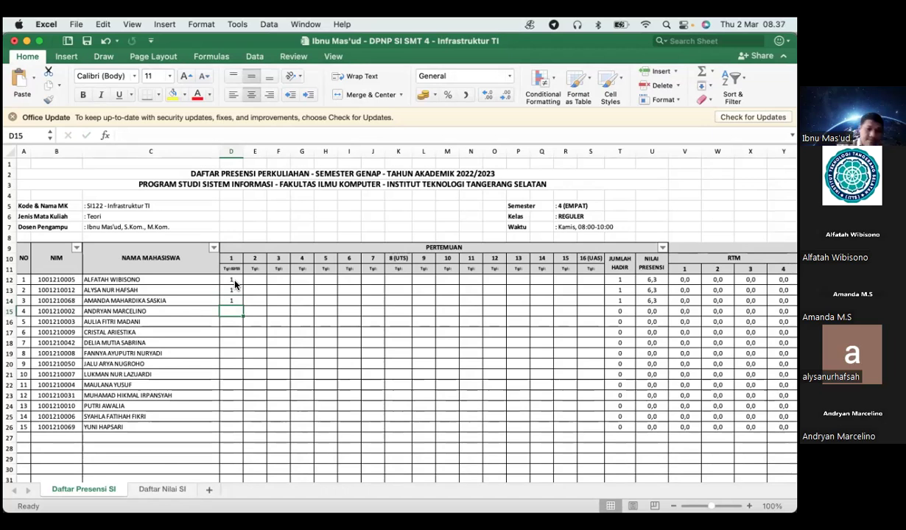
{"action": "type", "text": "1"}
{"action": "key", "text": "Return"}
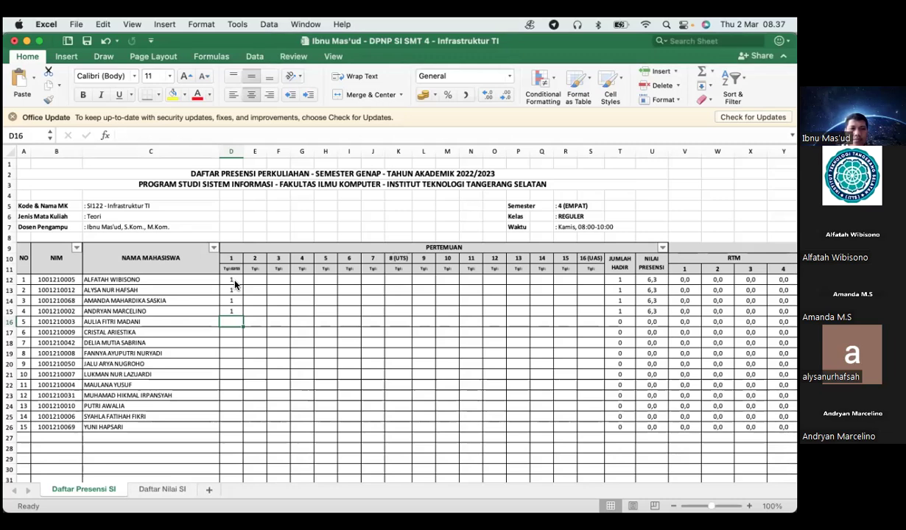
Record students 5 and 6 as absent from meeting 1, entering 0 in D16 and D17.
{"action": "type", "text": "0"}
{"action": "key", "text": "Return"}
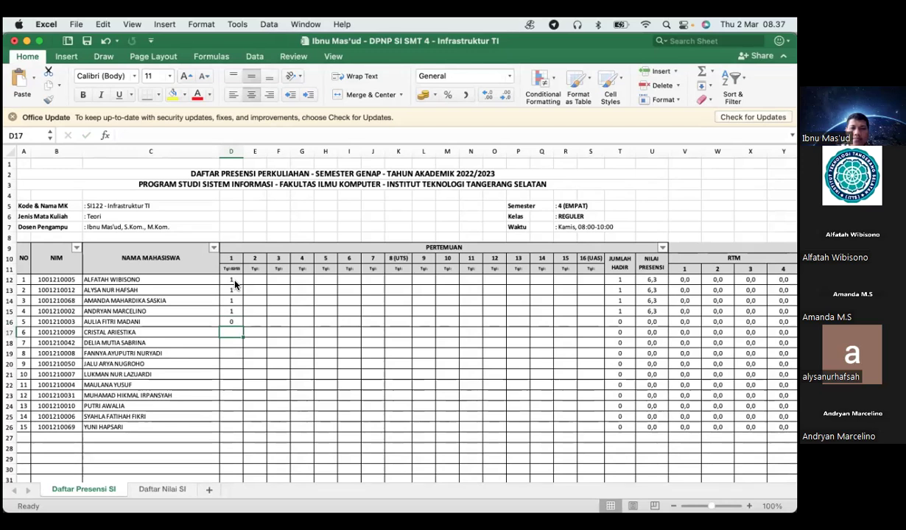
{"action": "type", "text": "0"}
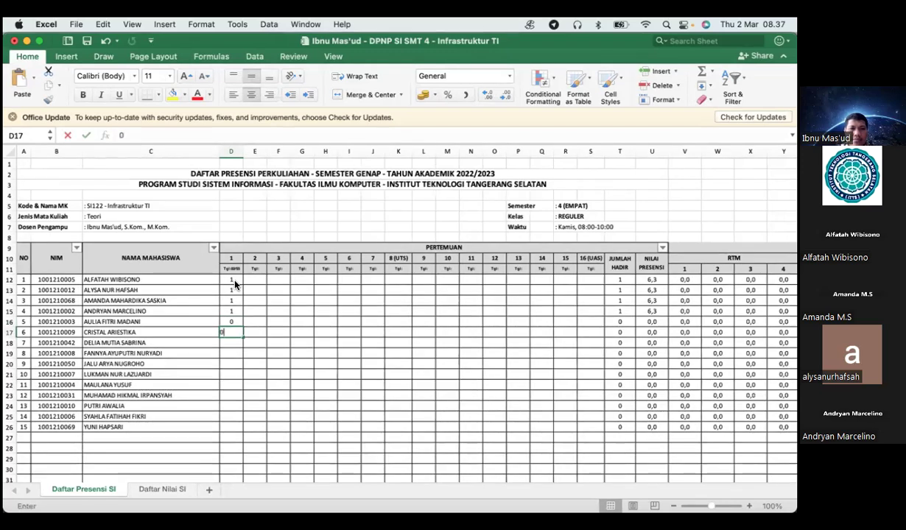
{"action": "key", "text": "Return"}
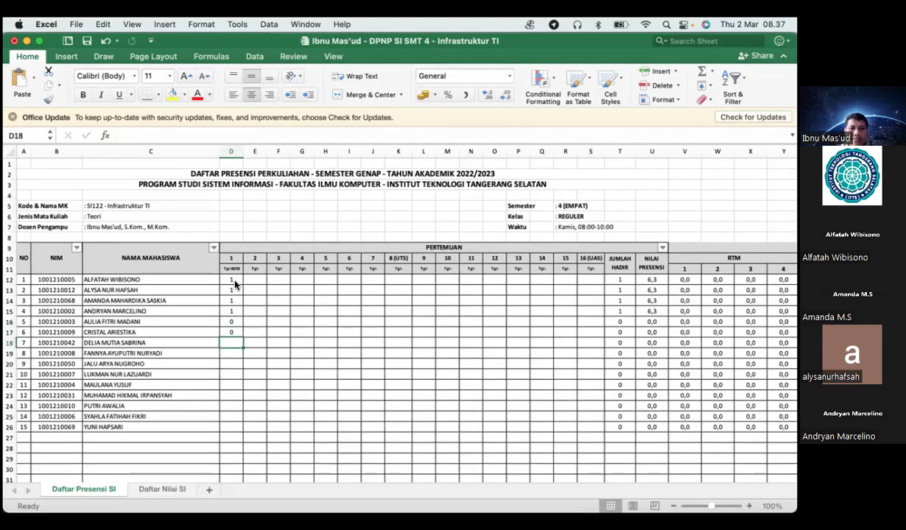
Fill in meeting 1 attendance for students 7 to 10, entering 1 in D18 to D20 and 0 in D21.
{"action": "type", "text": "1"}
{"action": "key", "text": "Return"}
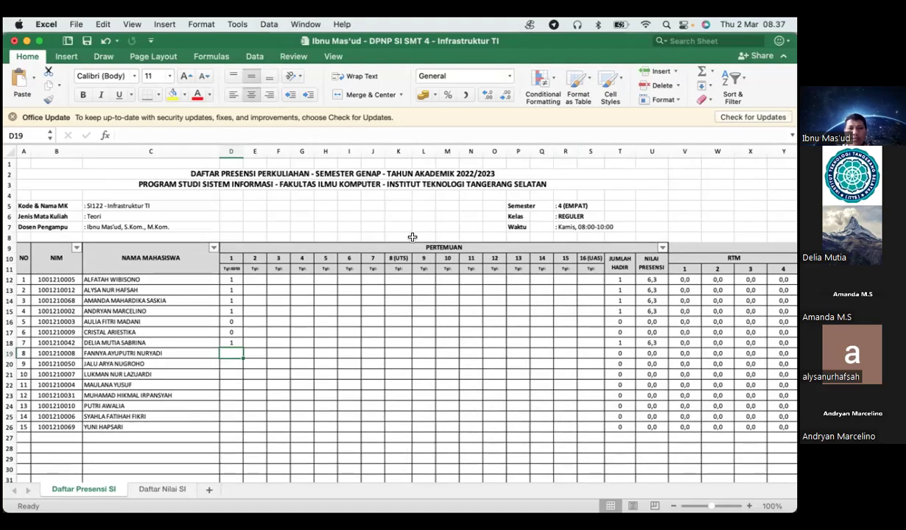
{"action": "left_click", "coordinate": [249, 354]}
{"action": "left_click", "coordinate": [237, 355]}
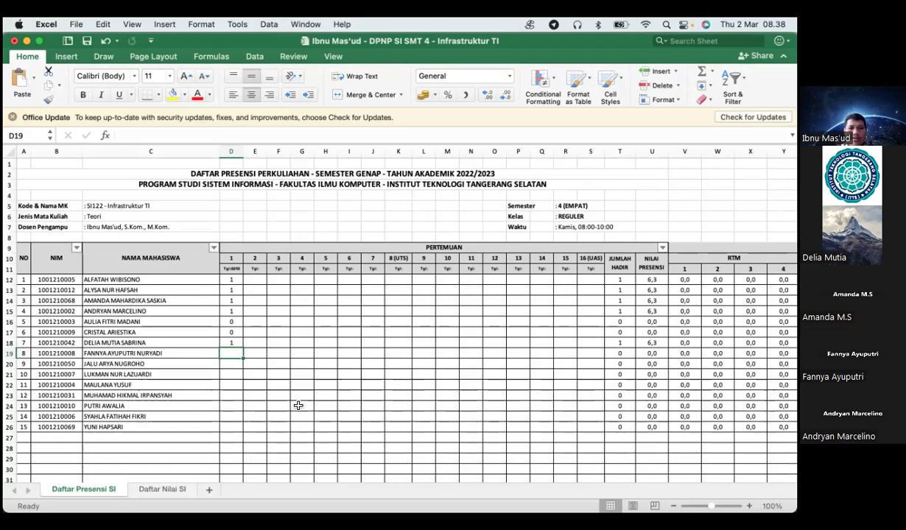
{"action": "type", "text": "1"}
{"action": "key", "text": "Return"}
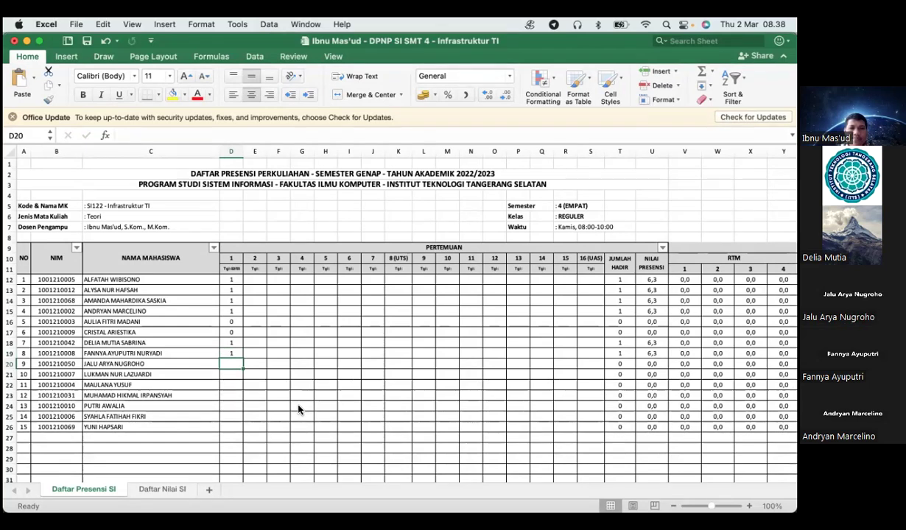
{"action": "type", "text": "1"}
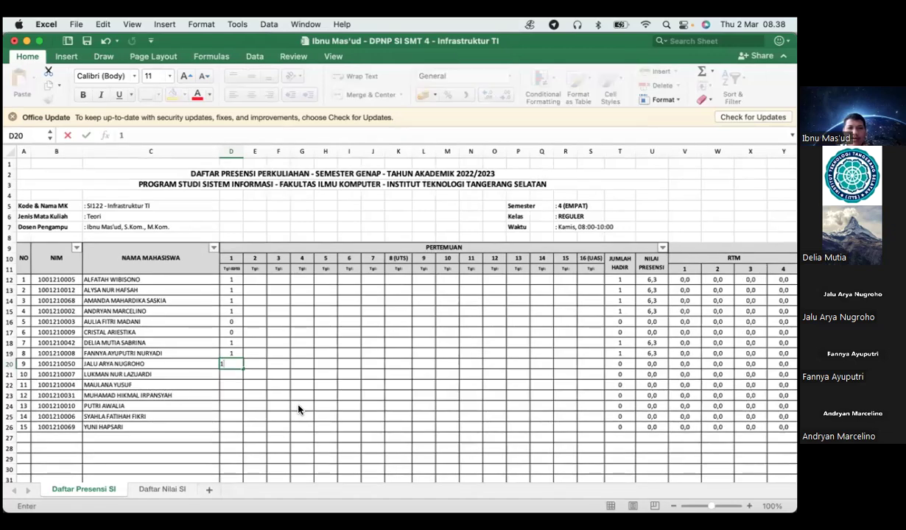
{"action": "key", "text": "Return"}
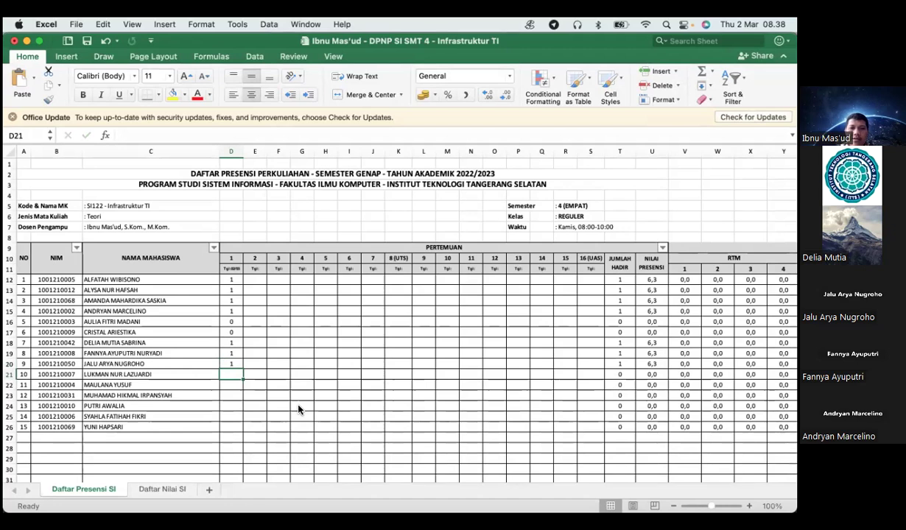
{"action": "type", "text": "0"}
{"action": "key", "text": "Return"}
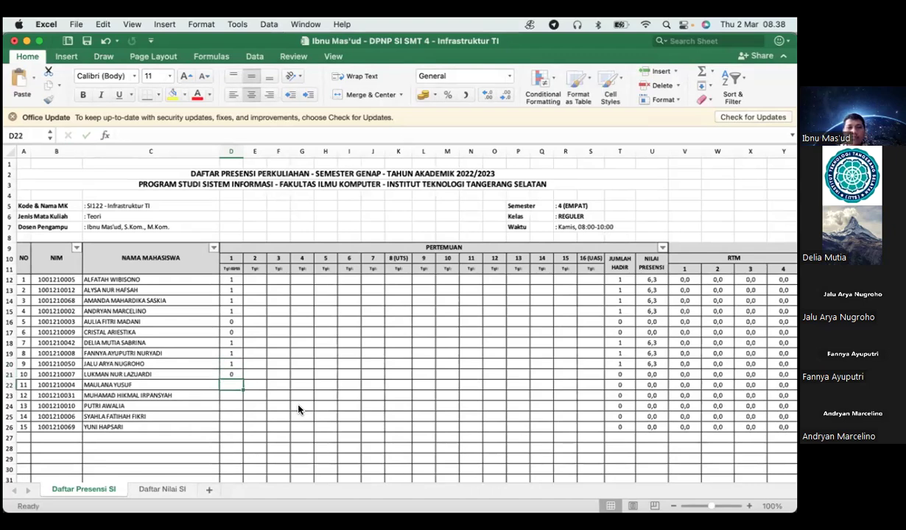
Complete the meeting 1 attendance, entering 1 in D22 to D25 for students 11 to 14 and 0 in D26 for student 15.
{"action": "type", "text": "1"}
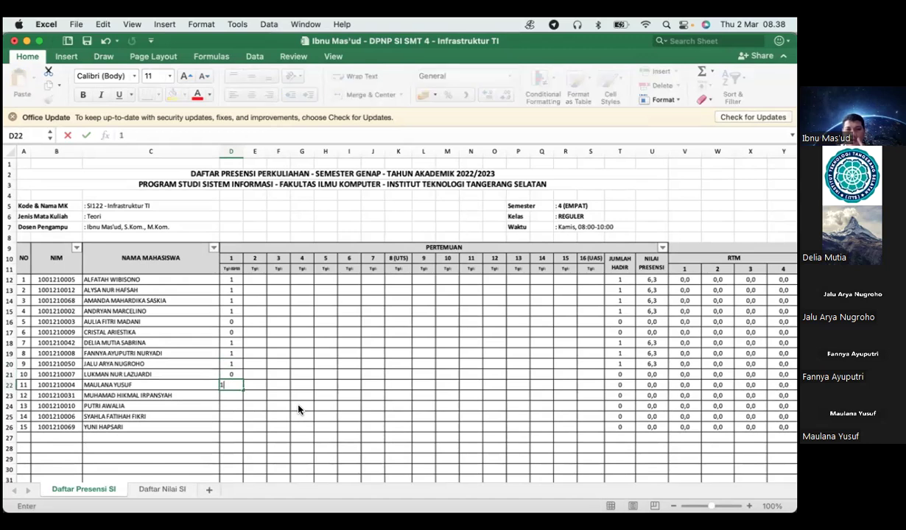
{"action": "key", "text": "Return"}
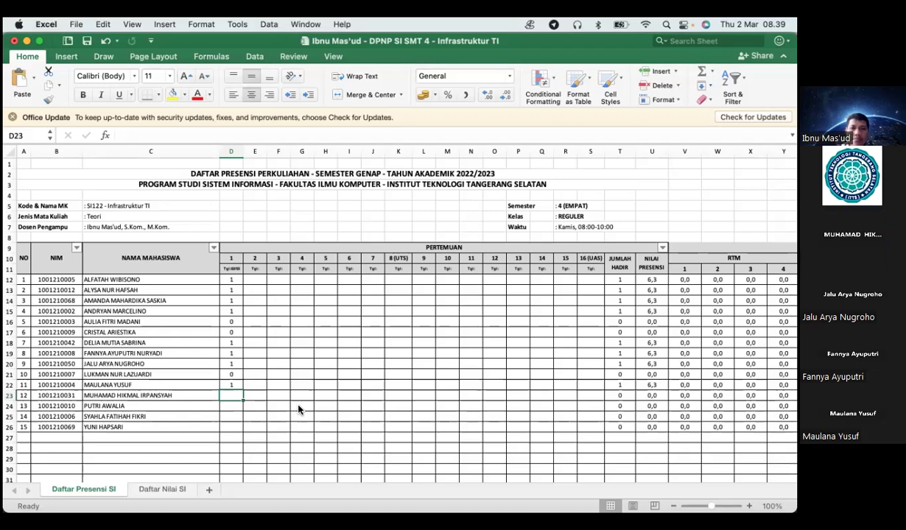
{"action": "type", "text": "1"}
{"action": "key", "text": "Return"}
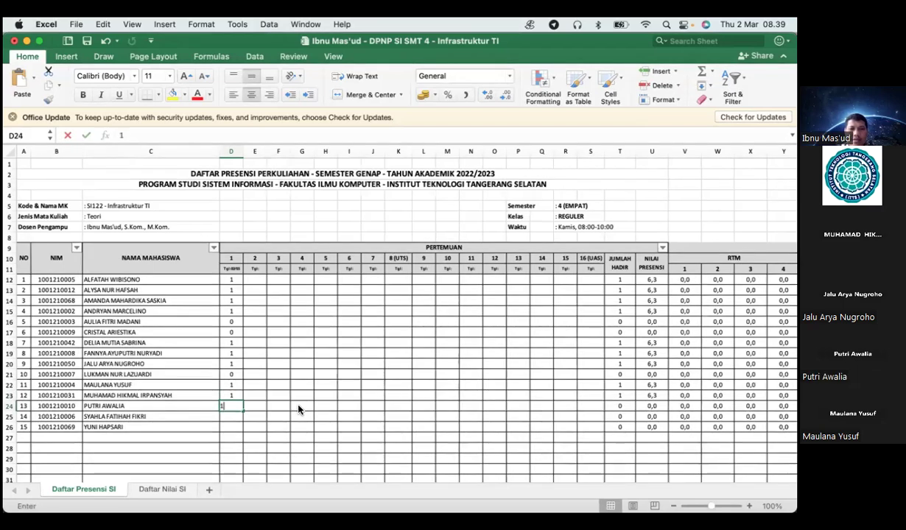
{"action": "type", "text": "1"}
{"action": "key", "text": "Return"}
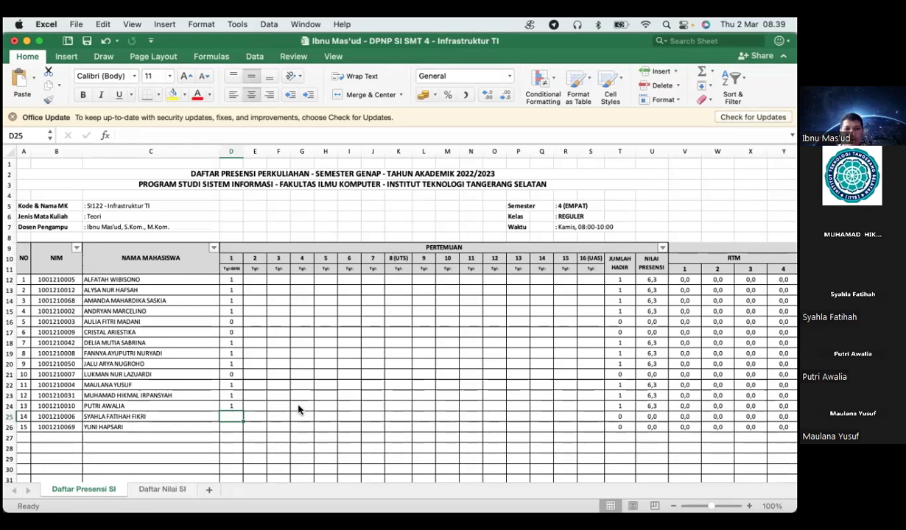
{"action": "type", "text": "1"}
{"action": "key", "text": "Return"}
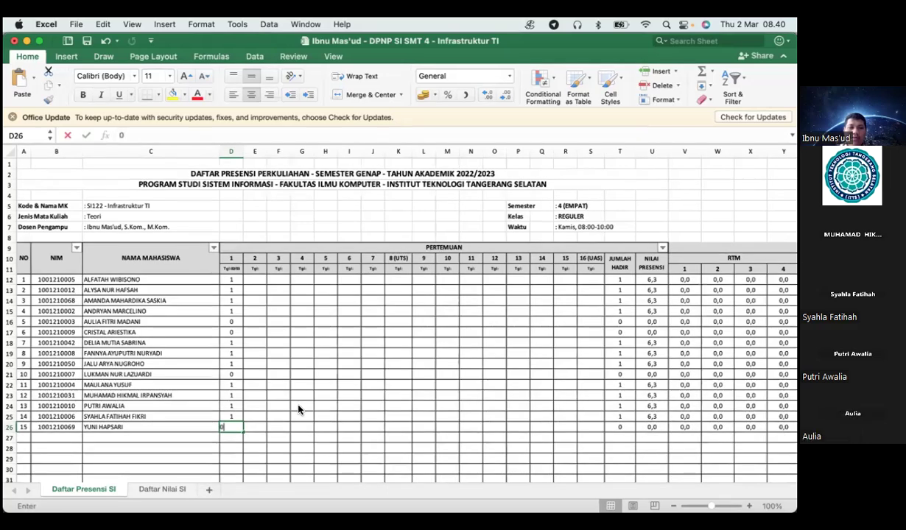
{"action": "type", "text": "0"}
{"action": "key", "text": "Up"}
Correct student 5's meeting 1 attendance to present by setting D16 to 1.
{"action": "key", "text": "Up"}
{"action": "key", "text": "Up"}
{"action": "key", "text": "Up"}
{"action": "key", "text": "Up"}
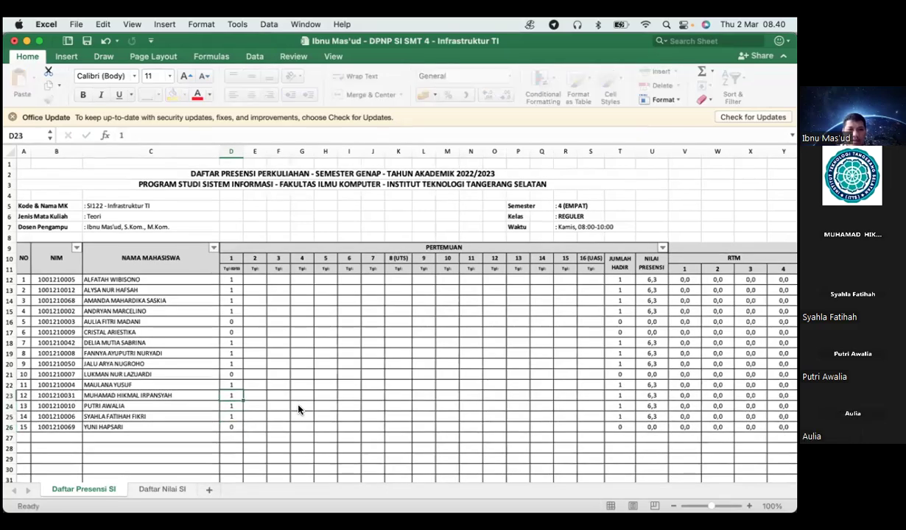
{"action": "key", "text": "Up"}
{"action": "key", "text": "Up"}
{"action": "key", "text": "Up"}
{"action": "key", "text": "Up"}
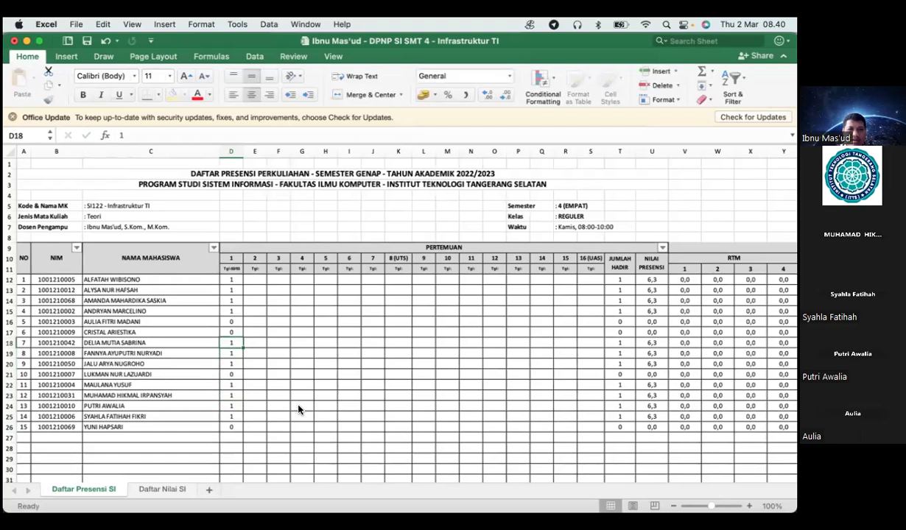
{"action": "key", "text": "Up"}
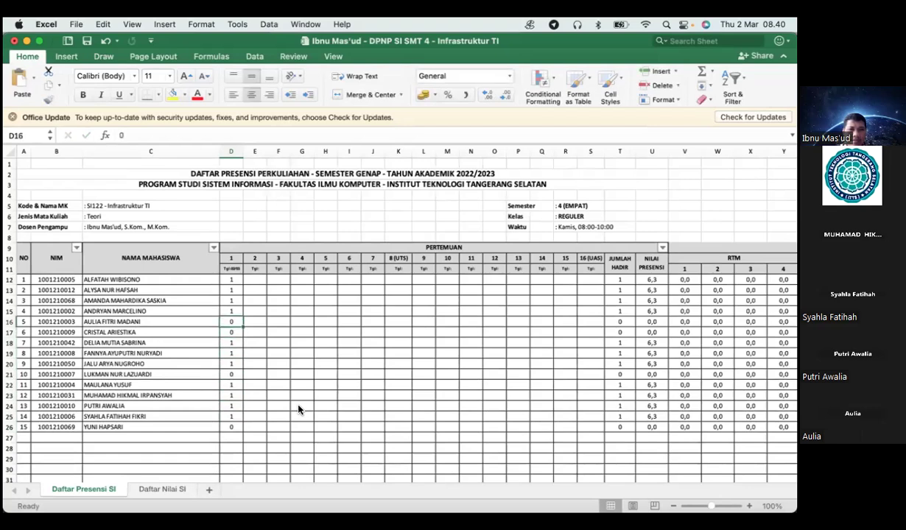
{"action": "type", "text": "1"}
{"action": "key", "text": "Return"}
{"action": "key", "text": "Up"}
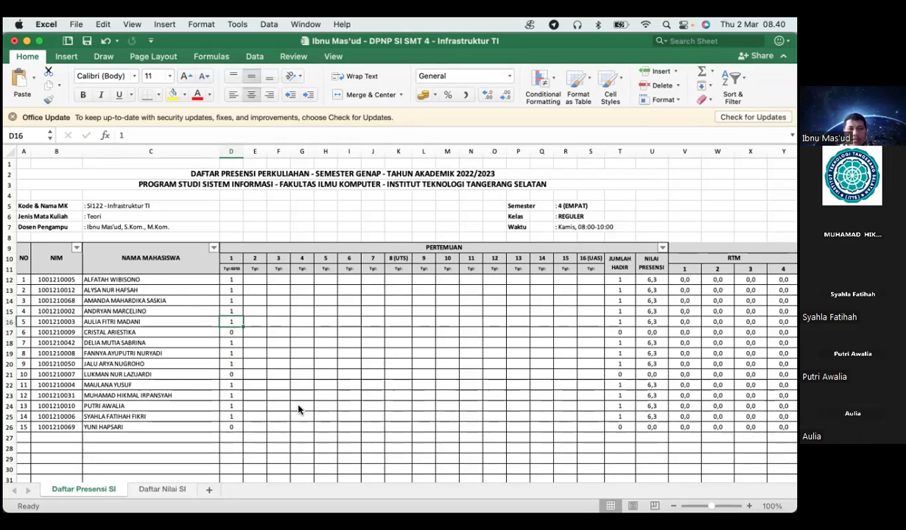
Review the recorded meeting 1 attendance values in column D against the student list.
{"action": "key", "text": "Up"}
{"action": "key", "text": "Up"}
{"action": "key", "text": "Up"}
{"action": "key", "text": "Up"}
{"action": "key", "text": "Up"}
{"action": "key", "text": "Down"}
{"action": "key", "text": "Down"}
{"action": "key", "text": "Down"}
{"action": "key", "text": "Down"}
{"action": "key", "text": "Down"}
{"action": "key", "text": "Down"}
{"action": "key", "text": "Down"}
{"action": "key", "text": "Down"}
{"action": "key", "text": "Down"}
{"action": "key", "text": "Down"}
{"action": "key", "text": "Down"}
{"action": "key", "text": "Down"}
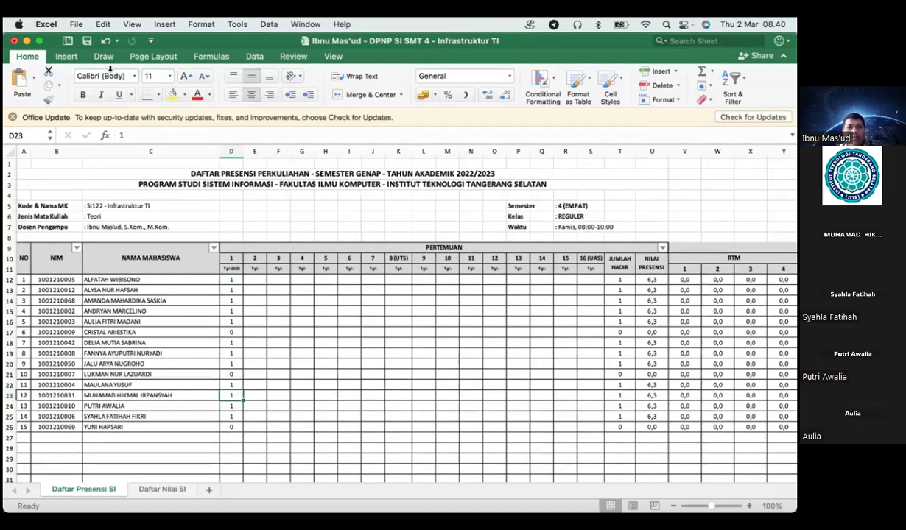
Minimize the attendance workbook to return to the lecturer's CV document in Word.
{"action": "left_click", "coordinate": [25, 43]}
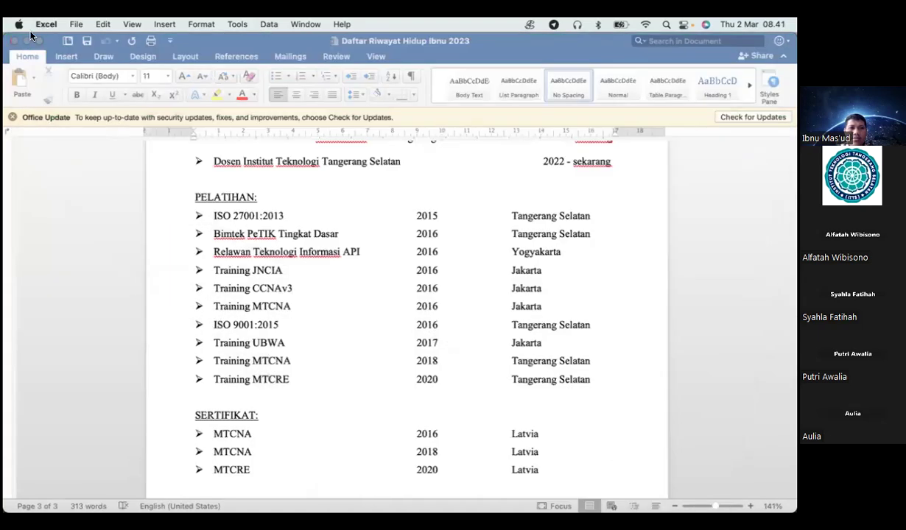